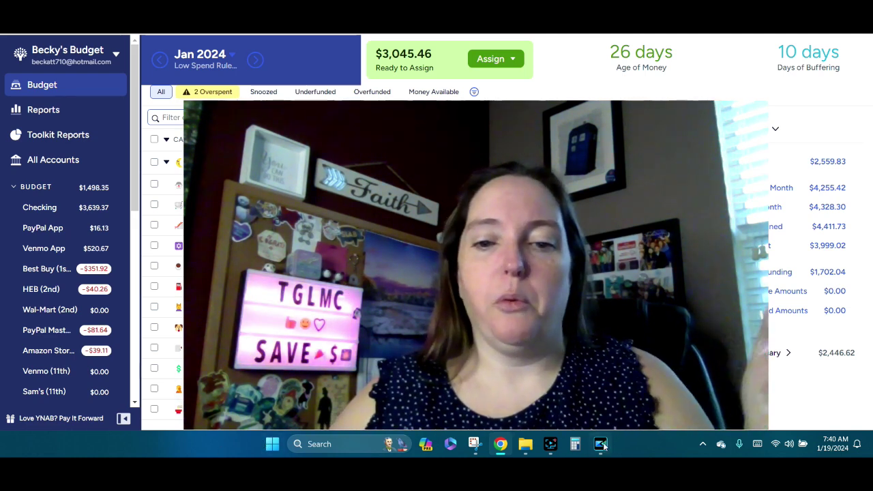
left_click(575, 444)
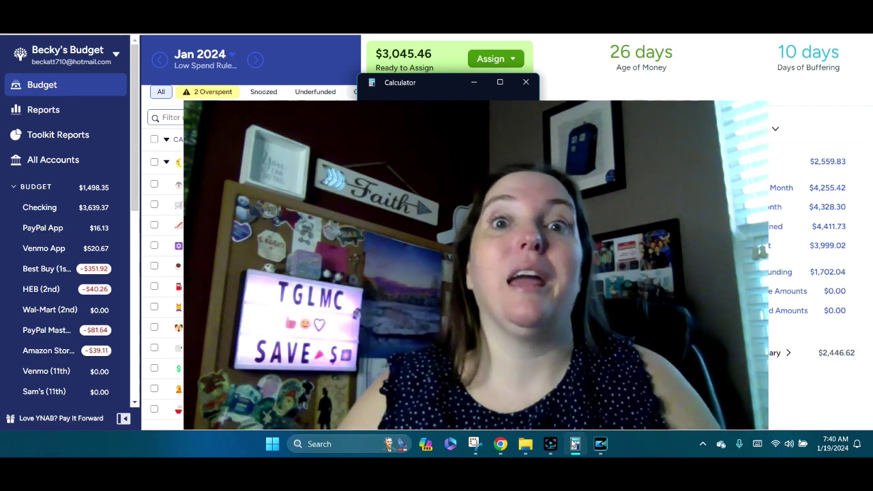
left_click(535, 87)
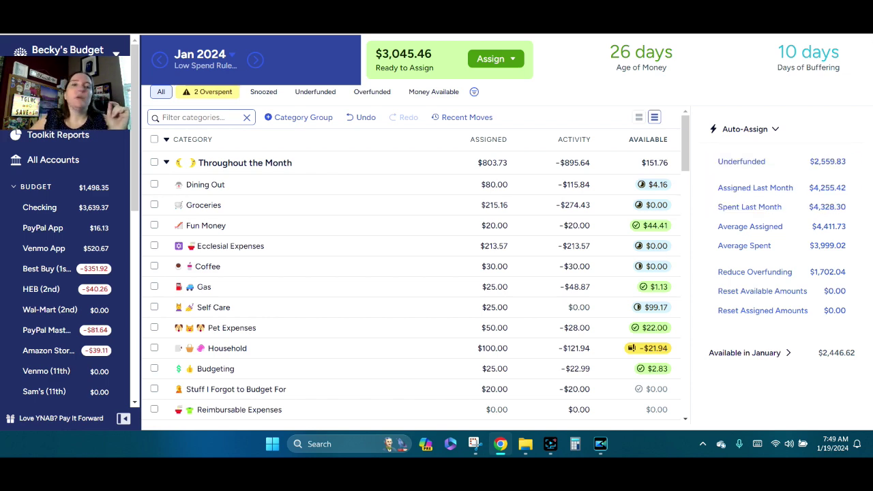
- Read through the Elevate Recoveries customer reviews on WalletHub, and return to the January 2024 budget
key("ctrl+Tab")
scroll(599, 120, "down", 2)
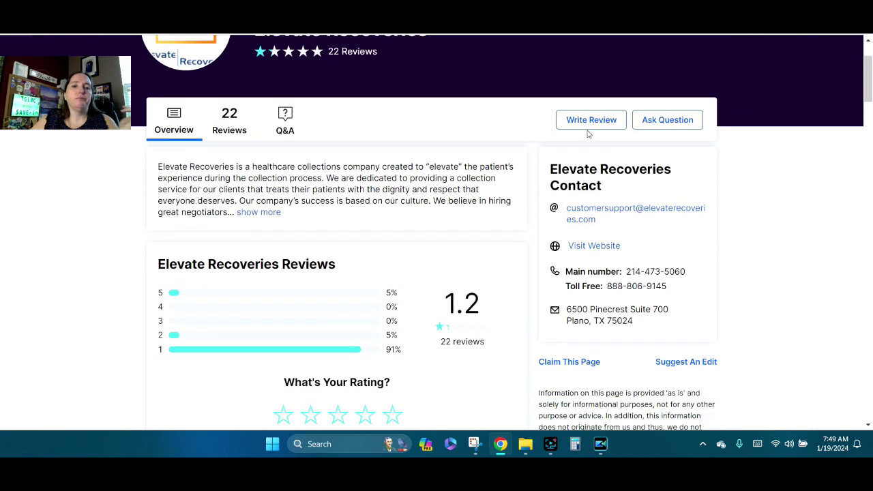
scroll(596, 158, "down", 1)
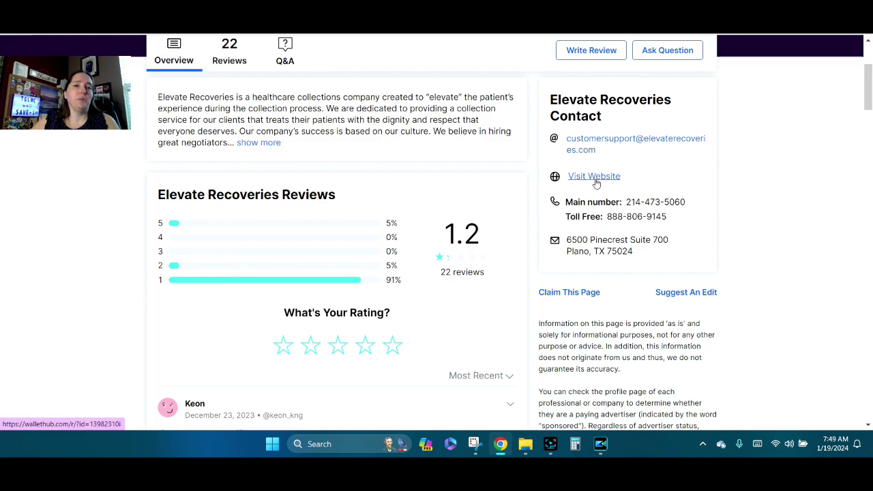
scroll(598, 178, "down", 2)
scroll(596, 181, "down", 4)
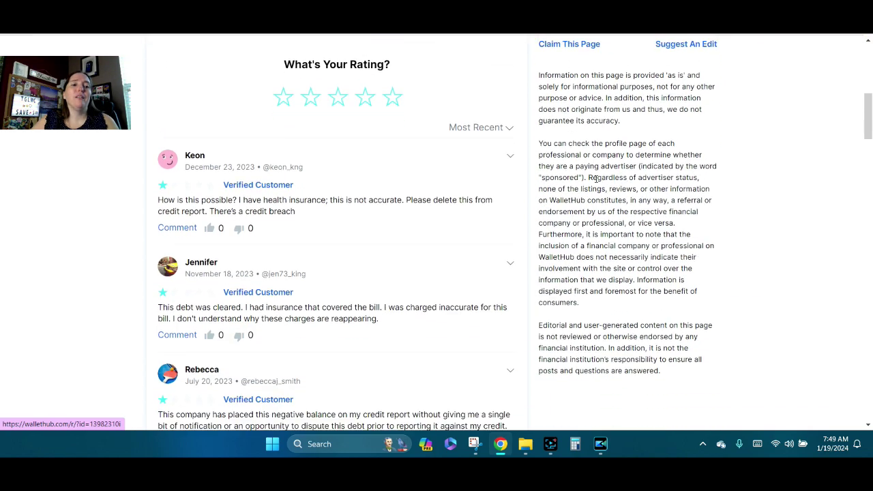
scroll(596, 179, "down", 3)
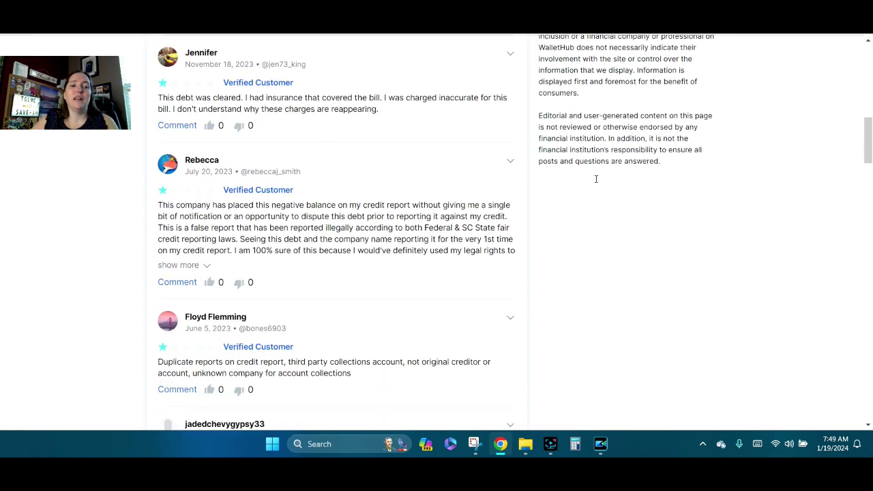
scroll(596, 183, "up", 5)
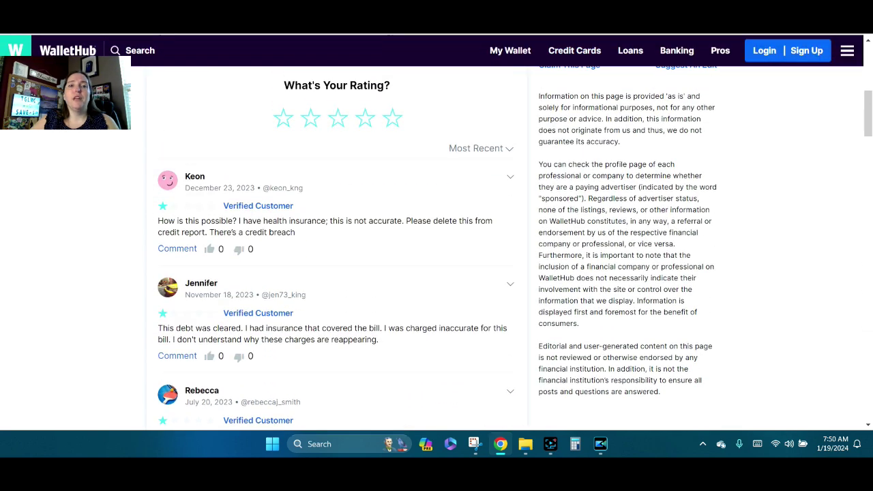
left_click(416, 4)
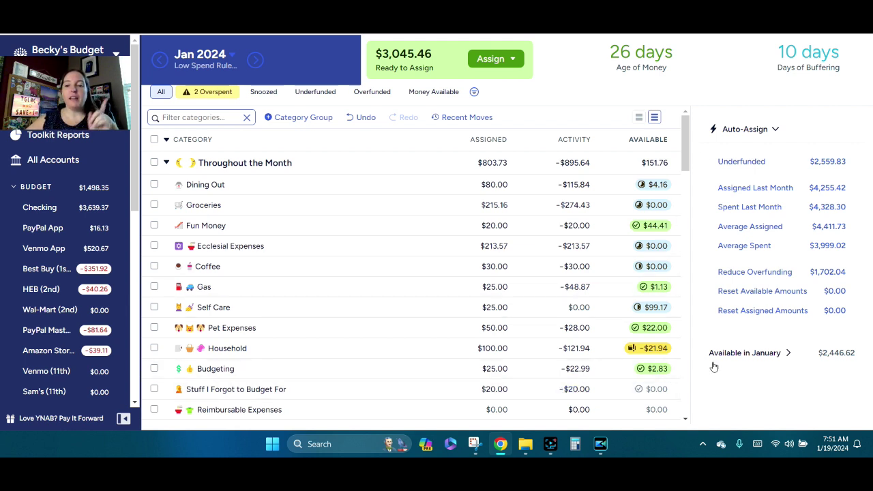
- Add $40 to the assigned amount of the overspent Household category for January 2024, and deselect the category
mouse_move(648, 350)
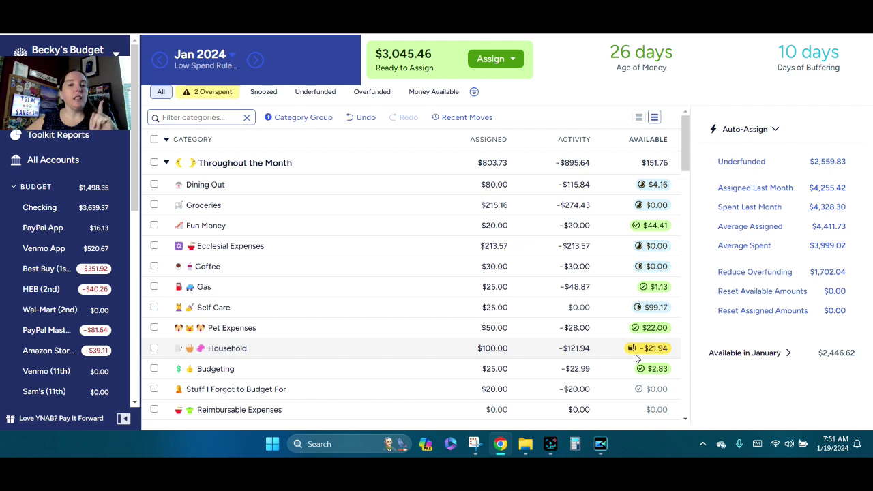
left_click(496, 348)
type("+")
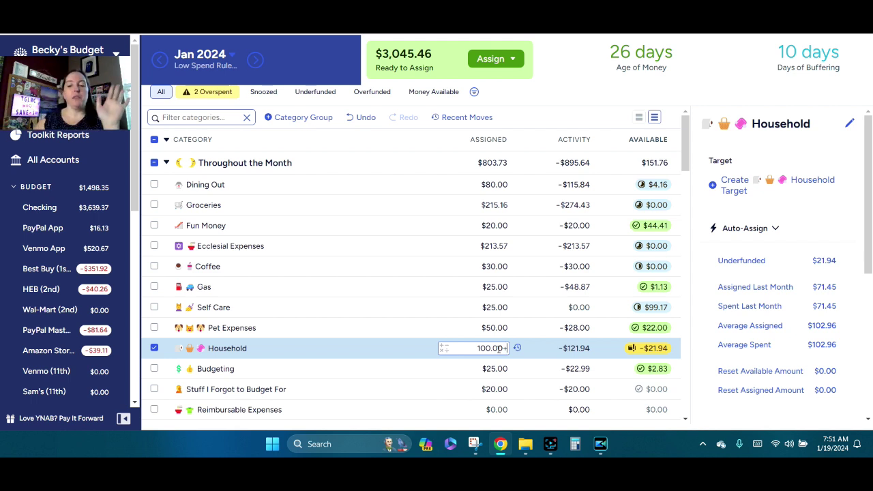
type("+")
key("BackSpace")
type("40")
key("Return")
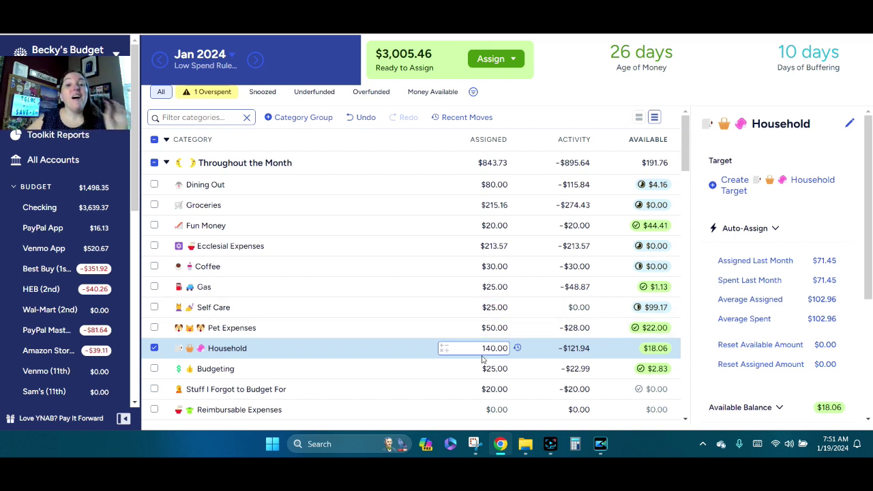
left_click(607, 93)
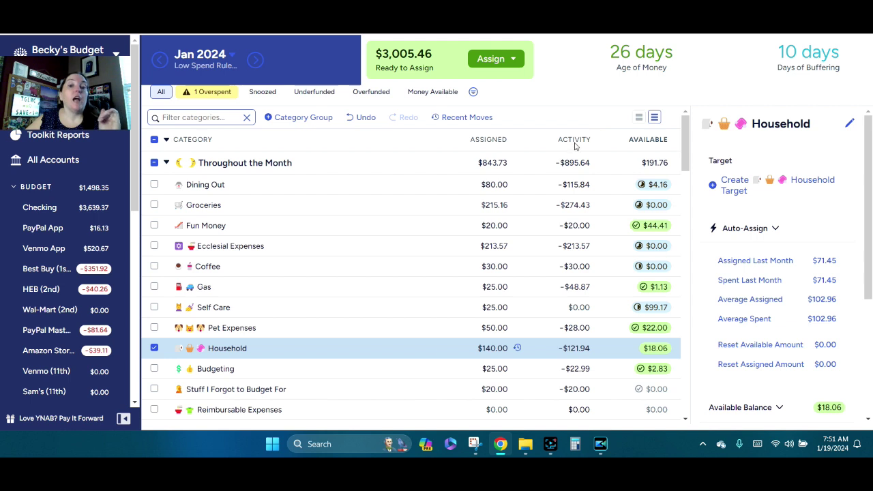
left_click(477, 348)
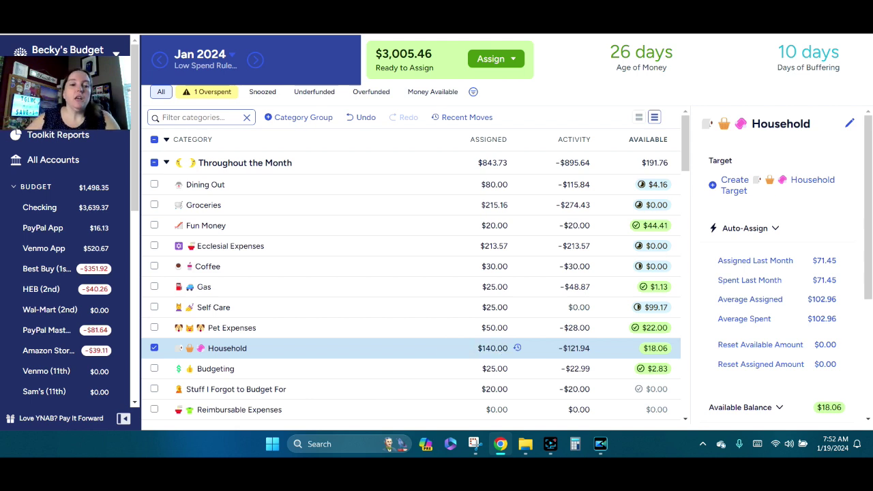
left_click(155, 348)
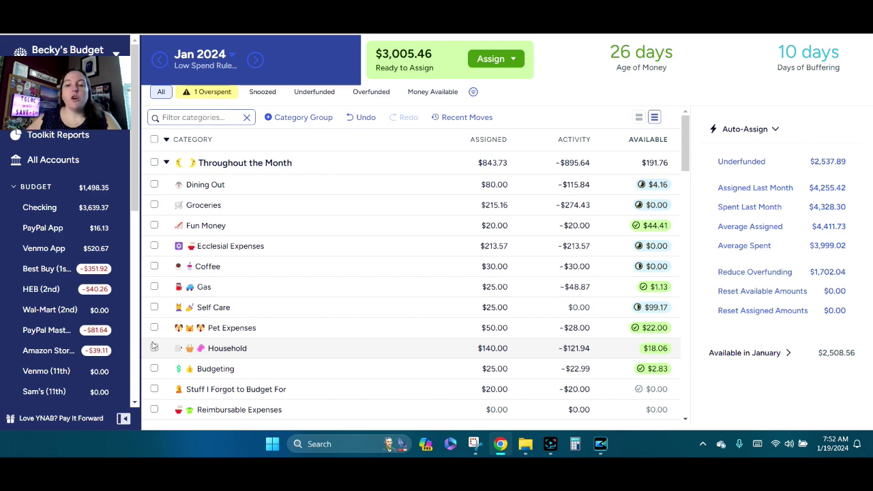
- Add $40 to the assigned amount for Dining Out and $100 to the one for Groceries
scroll(538, 267, "down", 3)
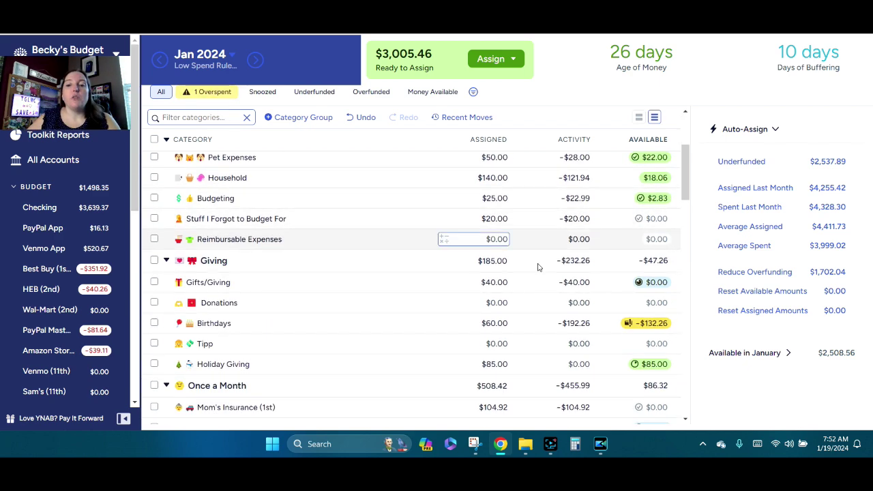
scroll(538, 268, "down", 1)
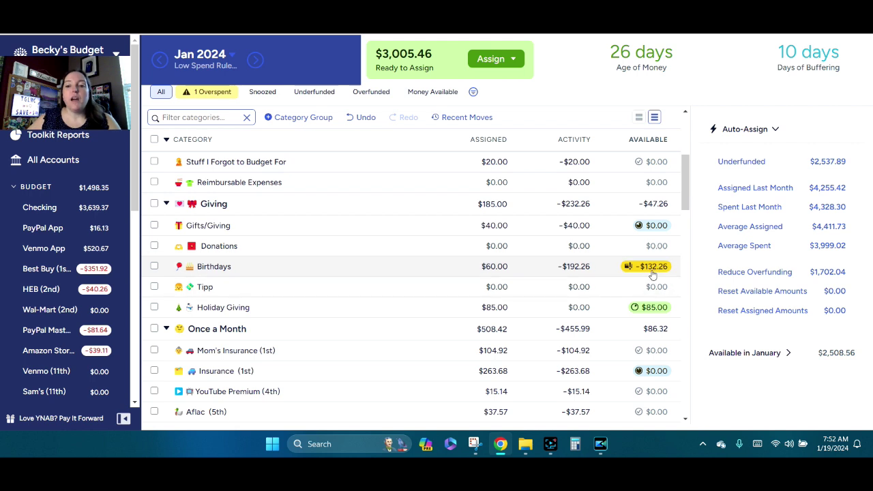
mouse_move(653, 274)
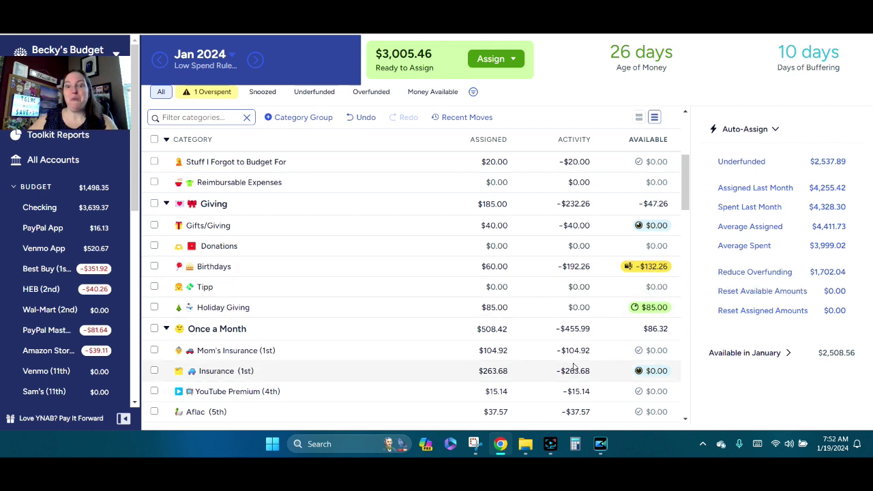
scroll(575, 361, "up", 2)
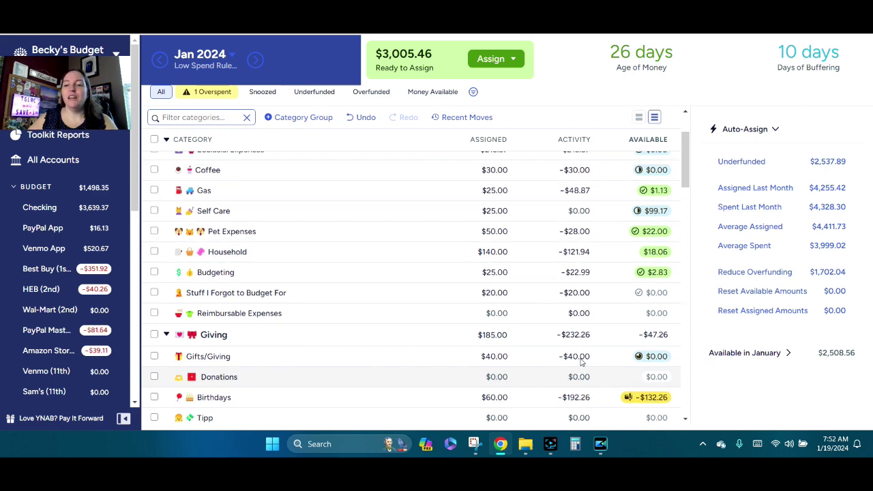
scroll(576, 361, "up", 2)
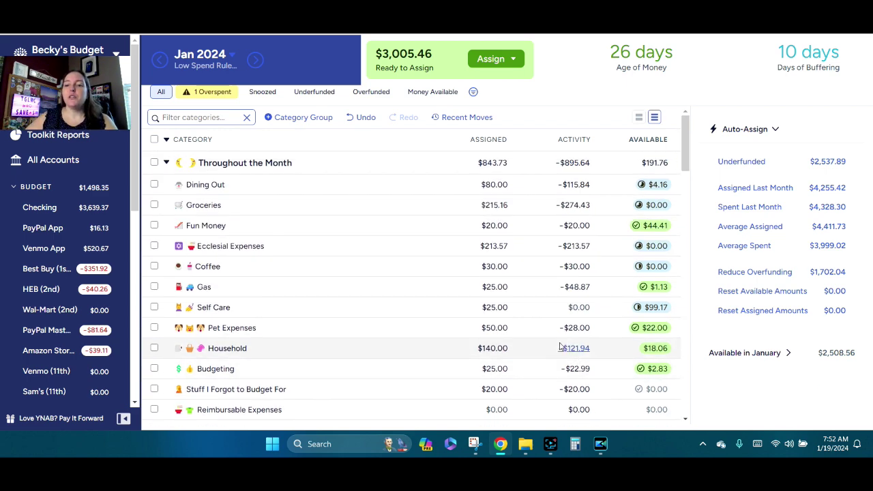
left_click(501, 186)
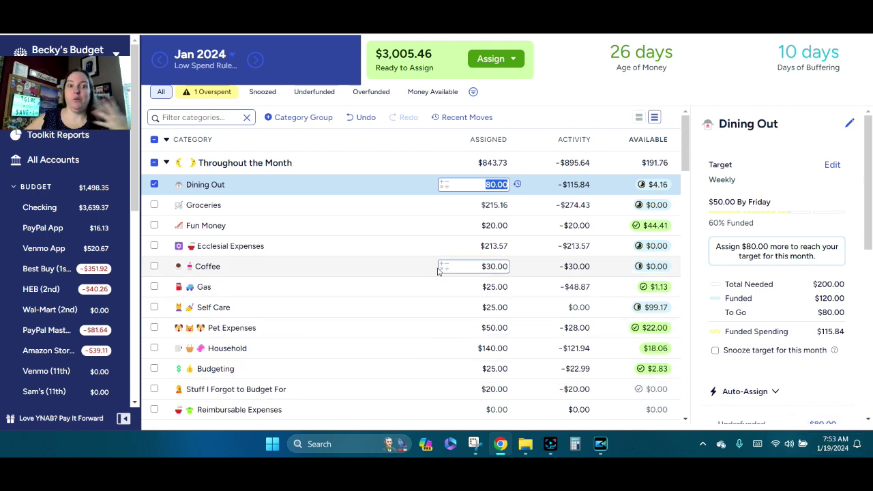
type("+40")
key("Return")
left_click(475, 205)
type("+100")
key("Return")
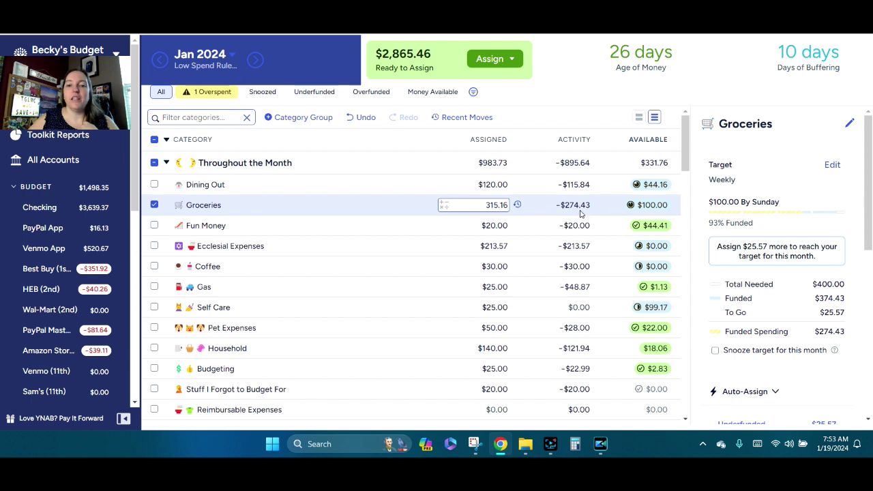
- Add $10 to the assigned amount for Fun Money and $80 to the one for Ecclesial Expenses
left_click(504, 226)
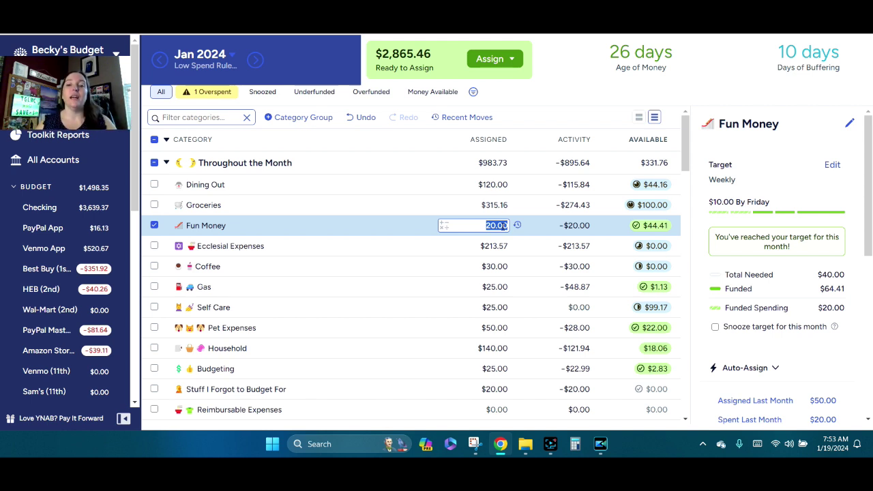
left_click(503, 226)
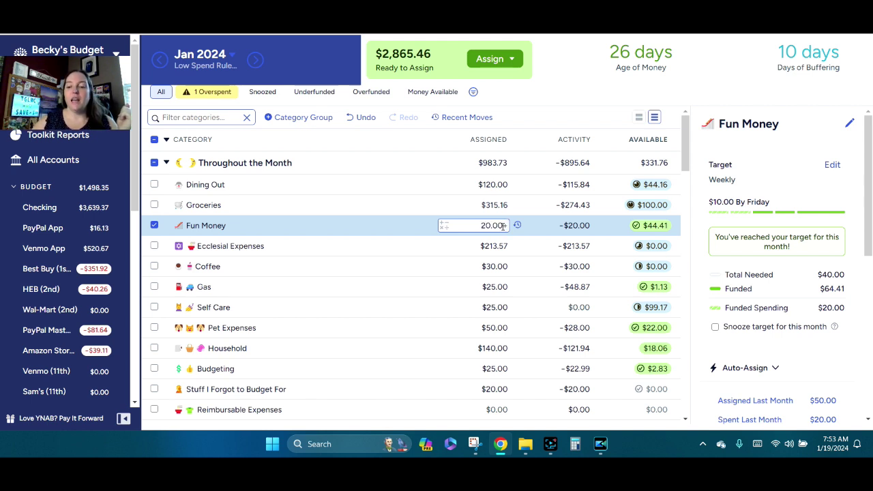
type("+10")
key("Return")
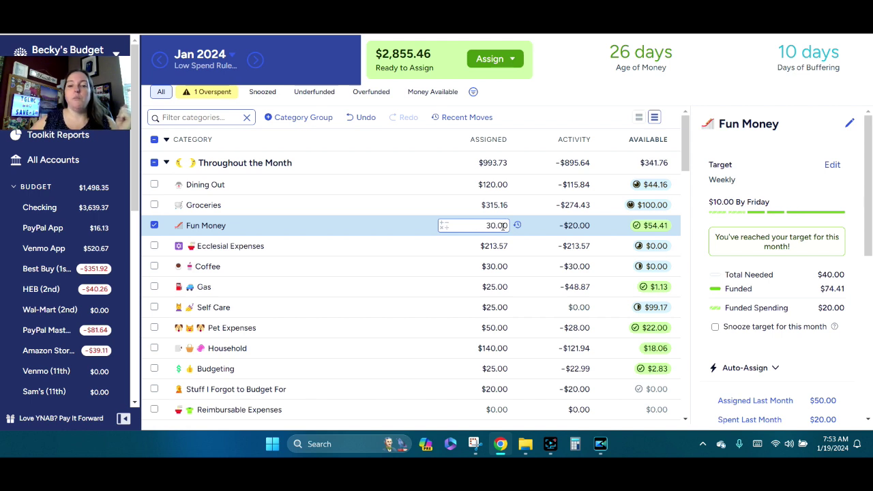
left_click(497, 247)
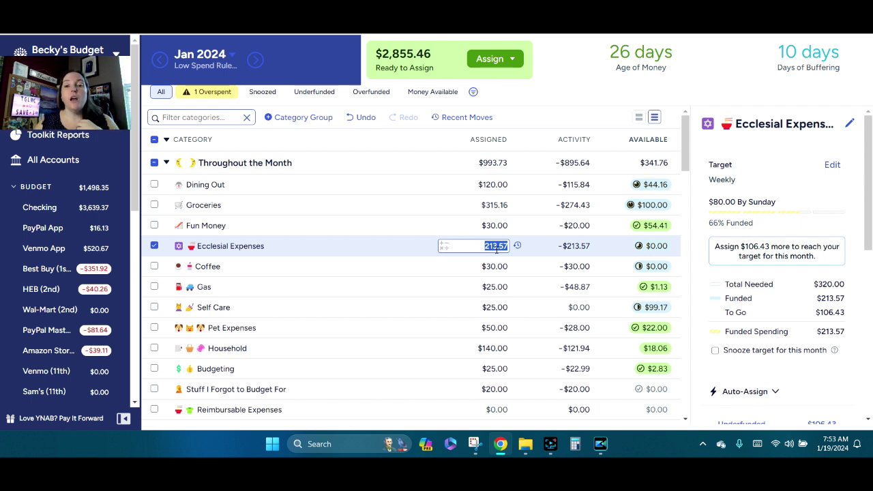
type("+80")
key("Return")
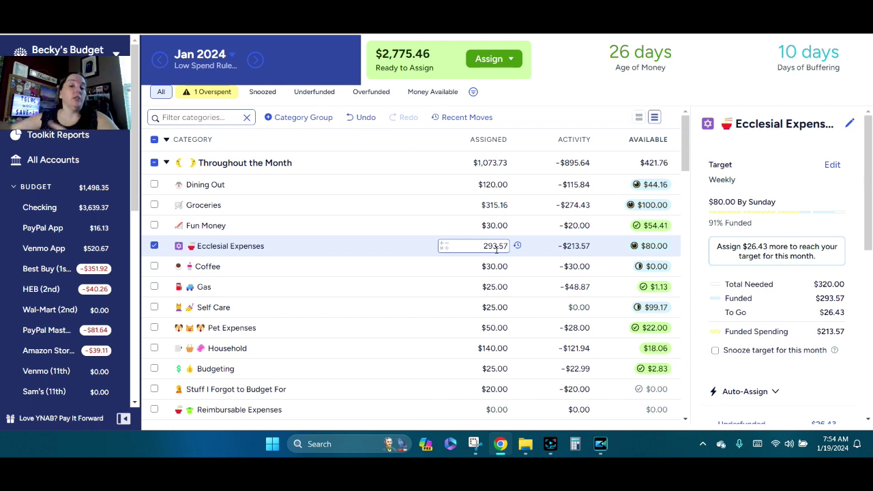
- Add $15 to the assigned amount for Coffee and $25 to the one for Gas
left_click(501, 266)
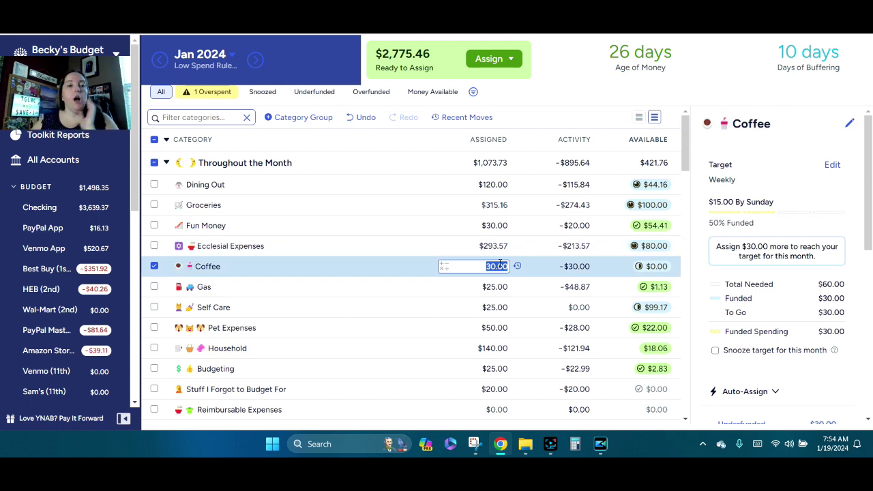
type("+")
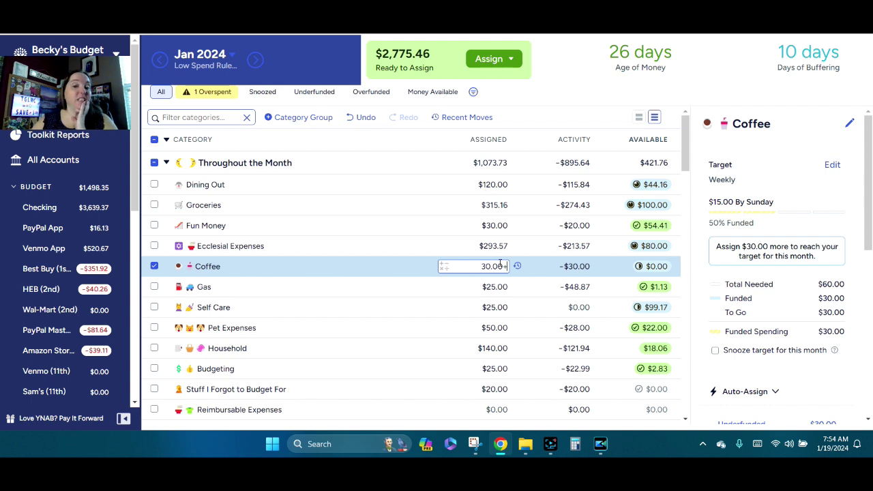
type("15")
key("Return")
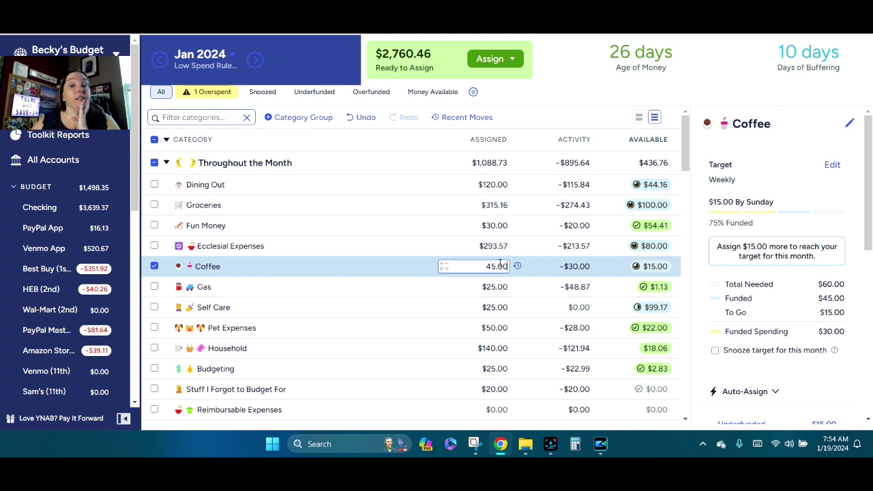
left_click(491, 286)
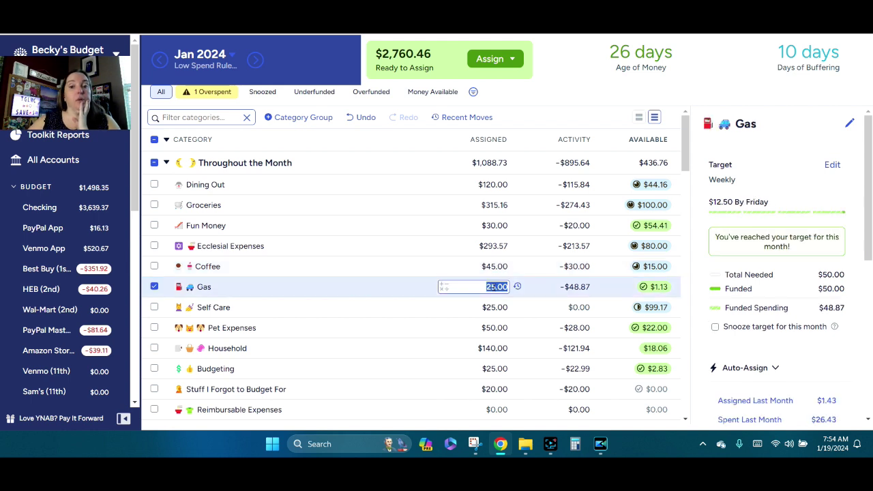
type("+")
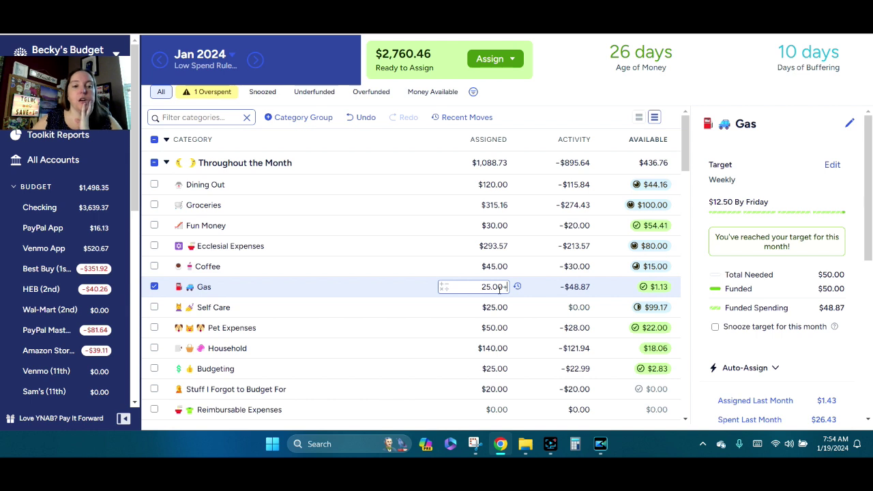
type("25")
key("Return")
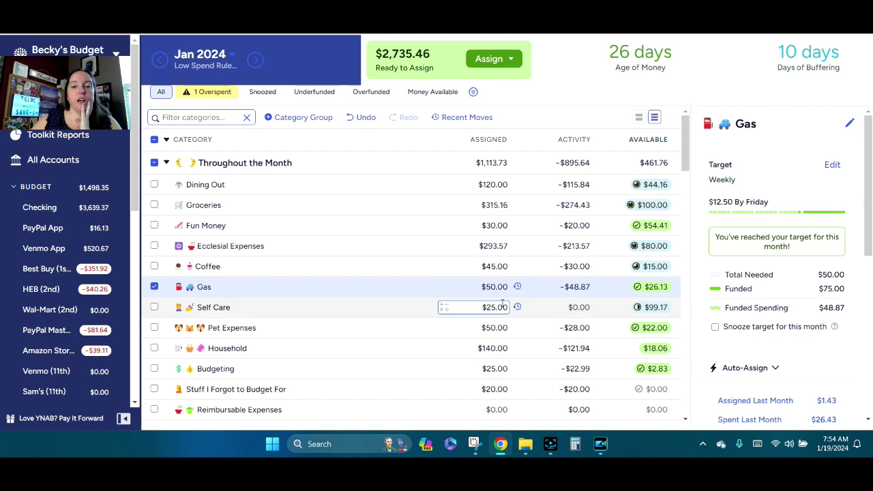
- Add $25 to the assigned amount for Self Care, and deselect the category
left_click(503, 305)
type("+25")
key("Return")
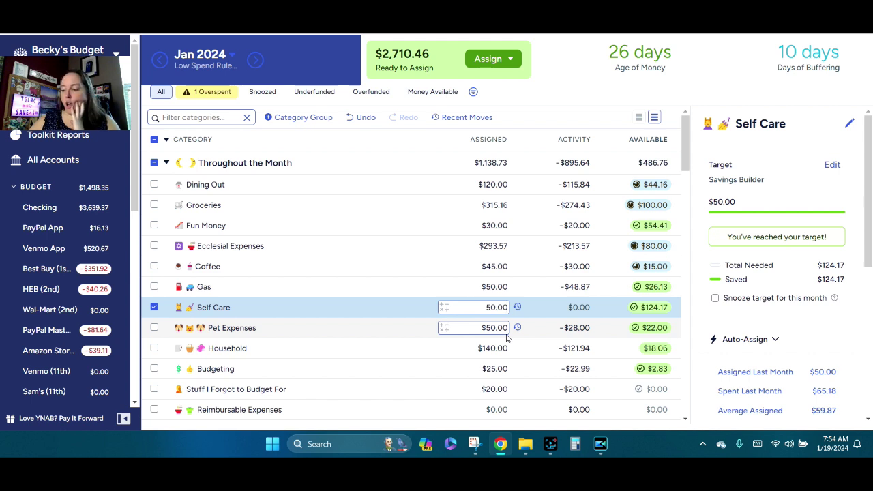
scroll(507, 337, "down", 2)
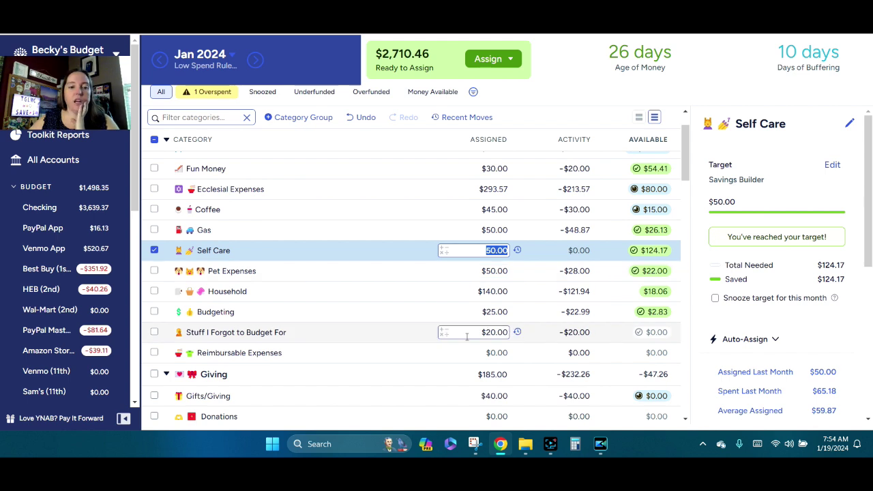
left_click(154, 252)
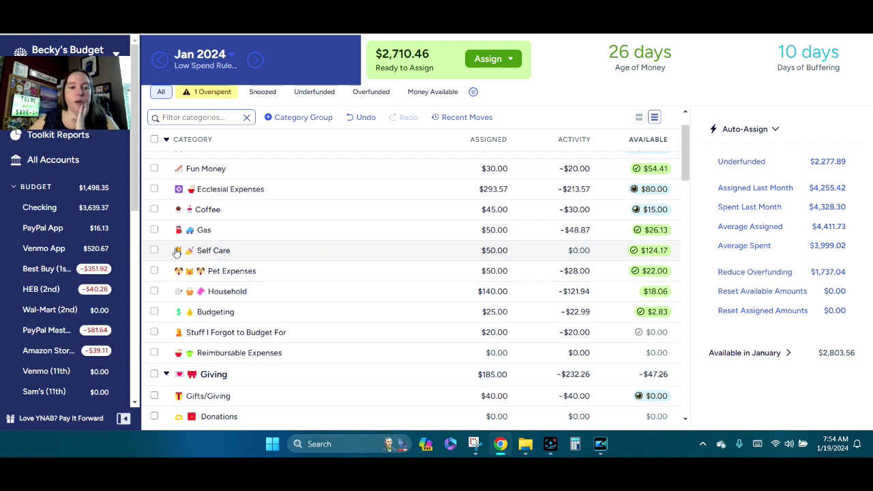
- Review the assigned and available amounts in the Throughout the Month, Giving and Once a Month category groups
scroll(460, 292, "up", 2)
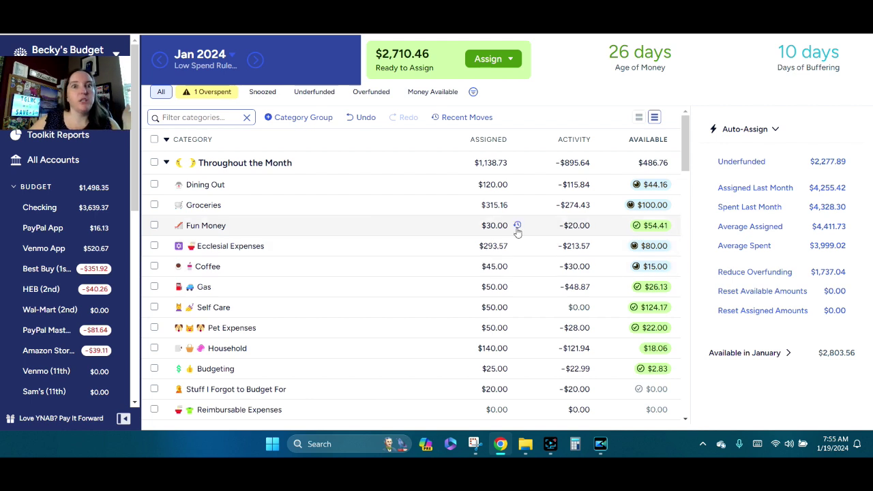
scroll(517, 232, "down", 1)
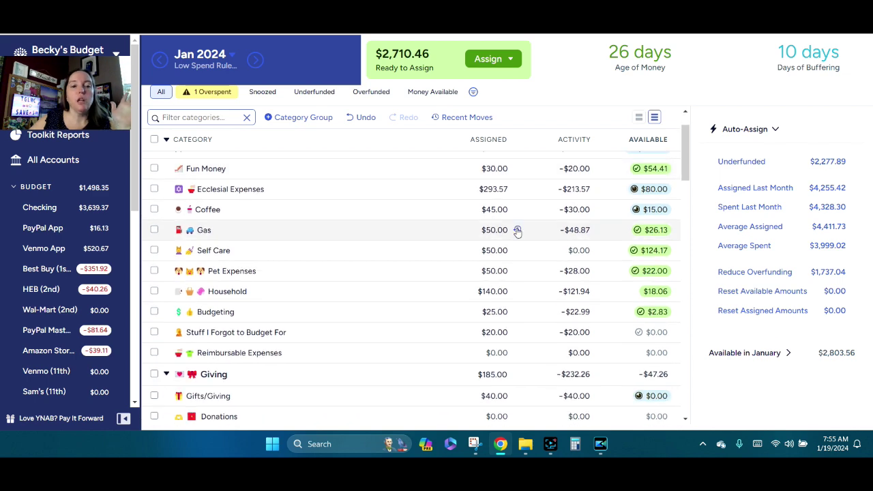
scroll(518, 232, "down", 1)
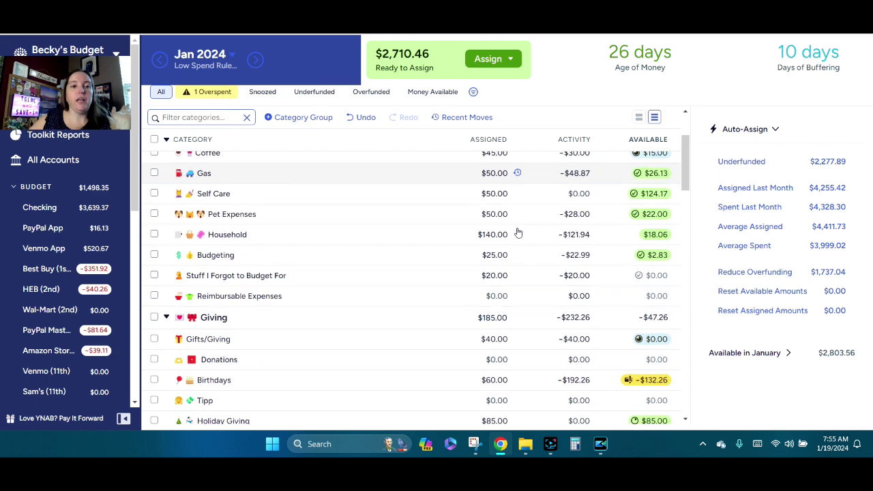
scroll(518, 233, "down", 2)
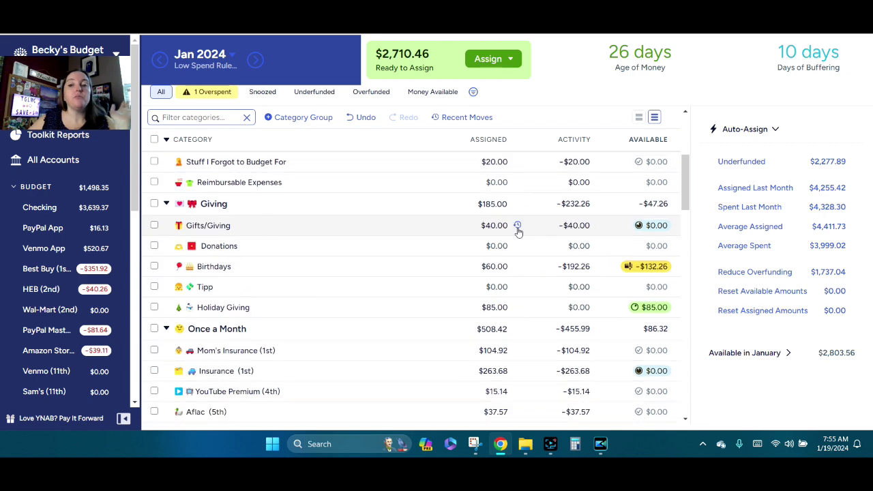
scroll(518, 232, "up", 3)
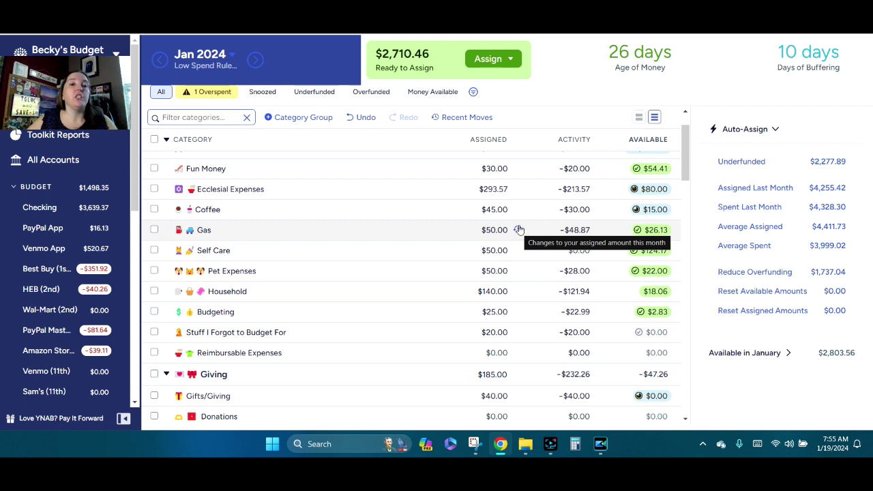
scroll(518, 230, "up", 1)
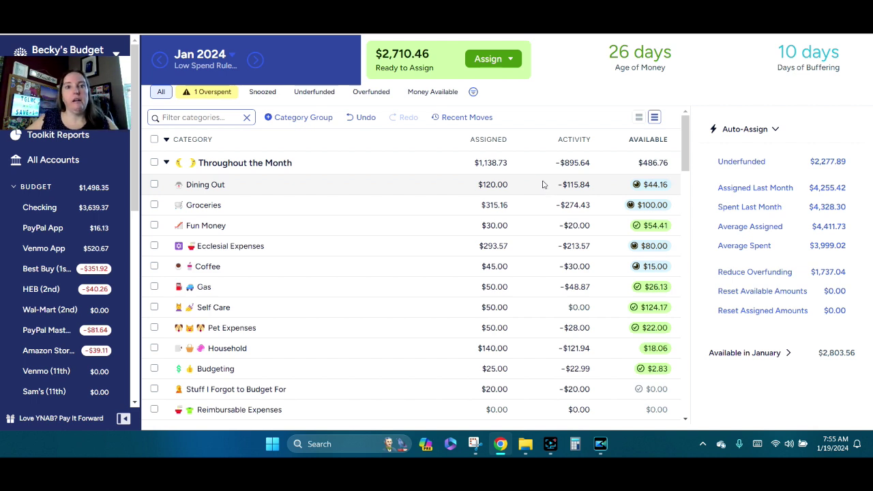
scroll(543, 188, "down", 3)
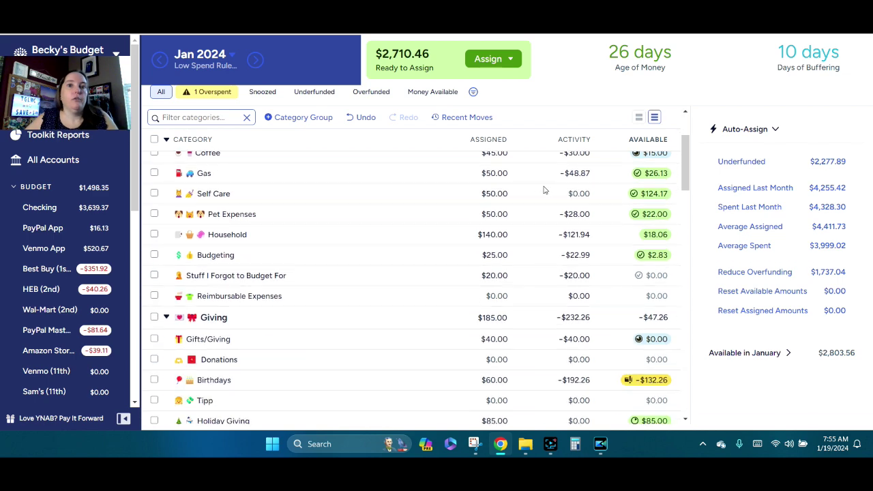
scroll(537, 198, "down", 2)
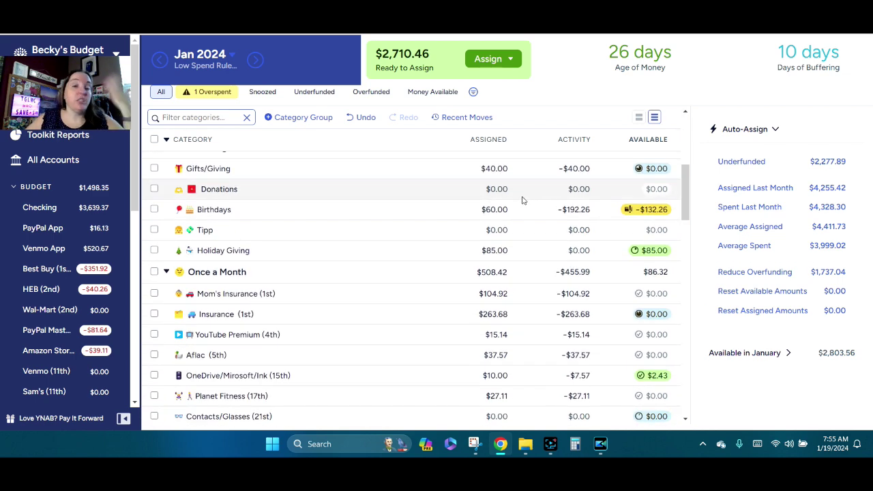
left_click(502, 204)
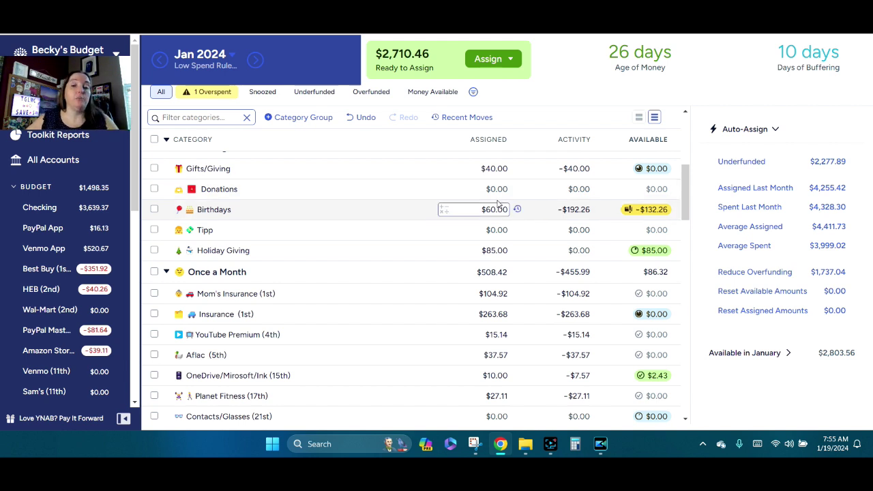
scroll(498, 202, "down", 1)
left_click(498, 198)
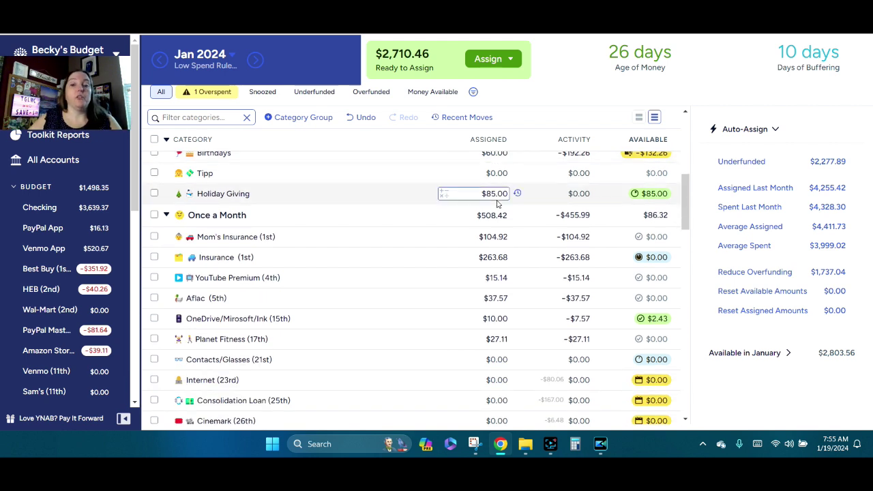
scroll(497, 206, "down", 1)
left_click(485, 180)
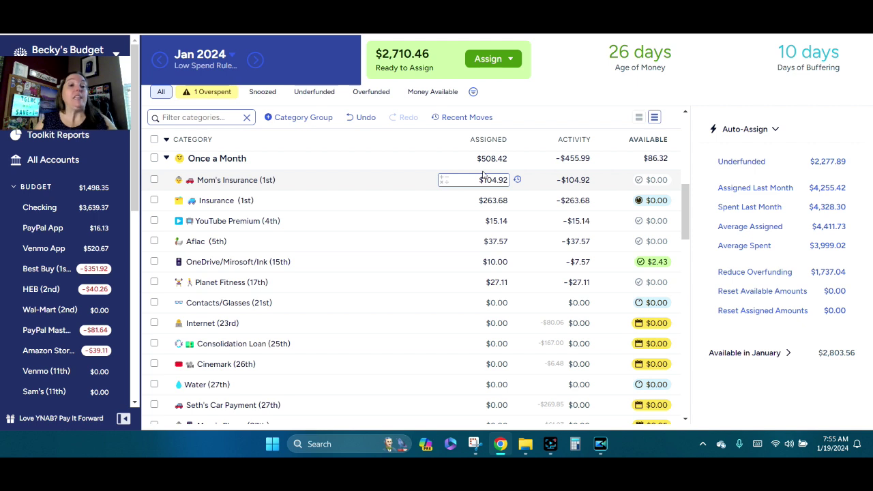
left_click(487, 200)
scroll(518, 217, "down", 1)
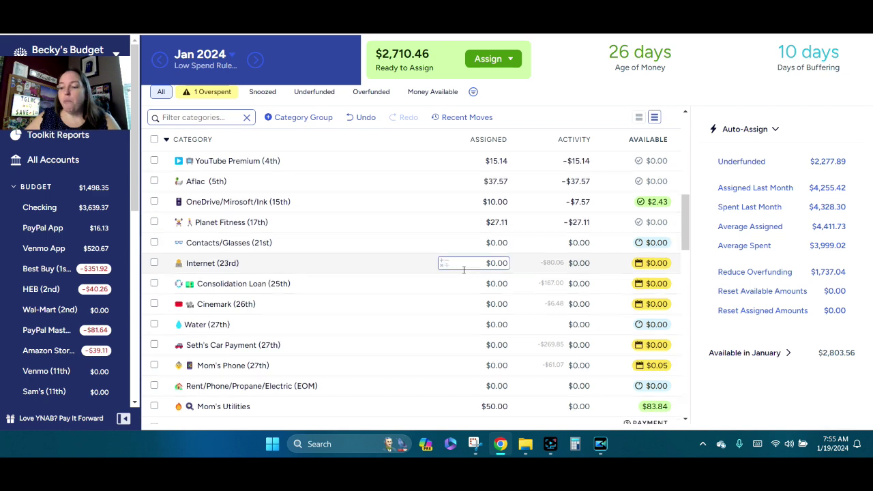
- Assign the underfunded $80 to the Mattress Firm (21st) credit card payment using Auto-Assign
scroll(448, 300, "down", 4)
scroll(447, 300, "down", 4)
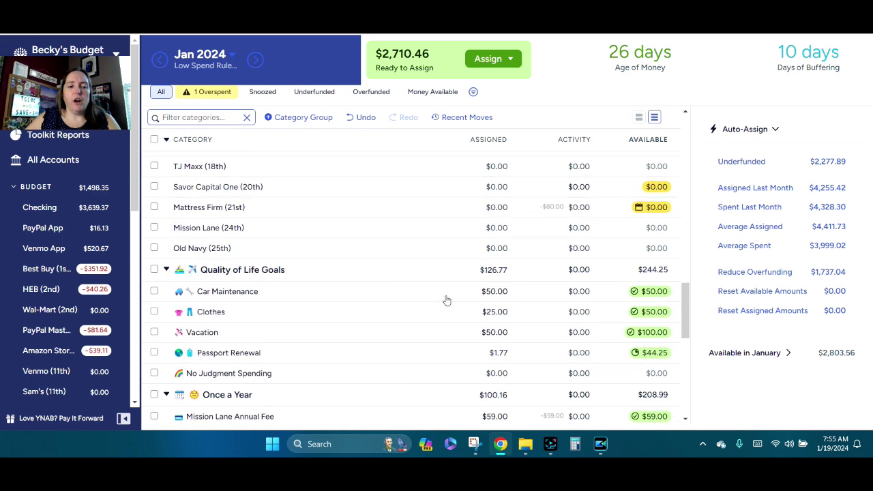
left_click(505, 207)
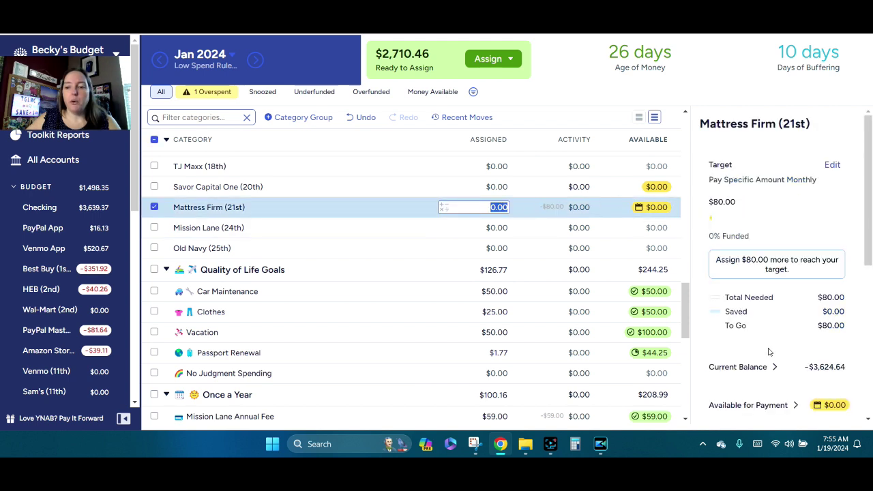
scroll(768, 351, "down", 1)
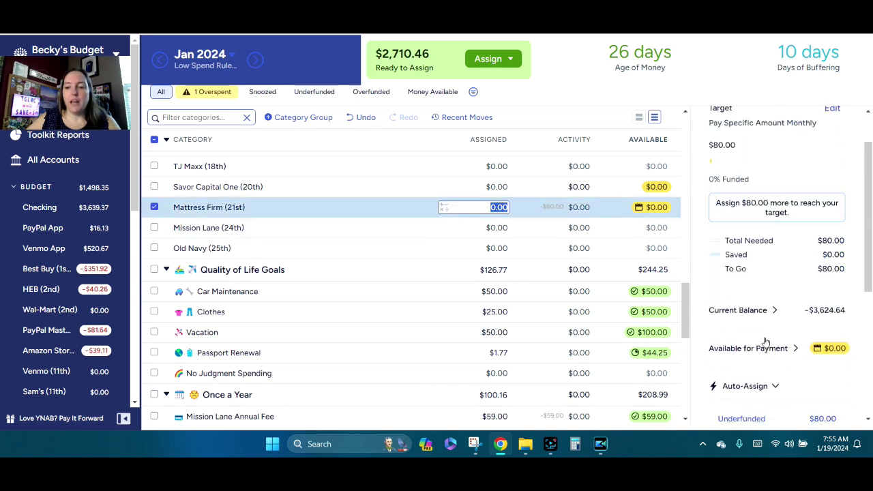
left_click(741, 419)
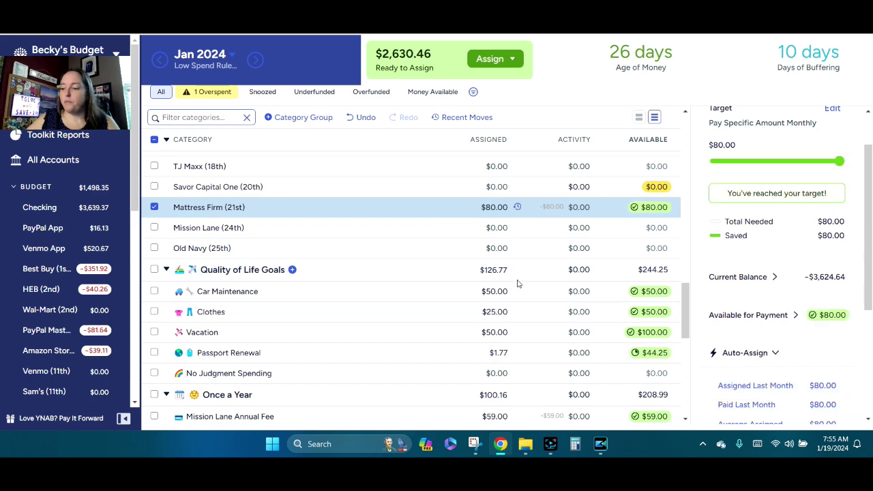
- Set the assigned amount for Internet (23rd) in the Once a Month group to $81.57
scroll(518, 283, "up", 5)
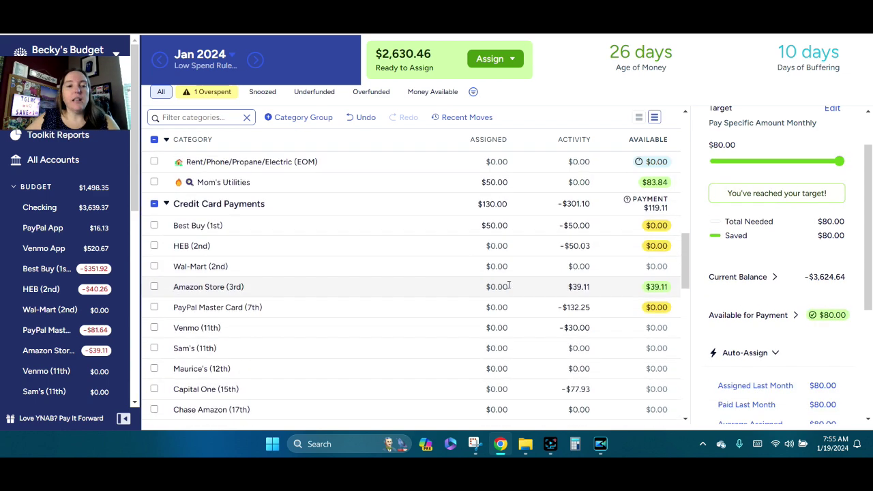
scroll(488, 286, "up", 4)
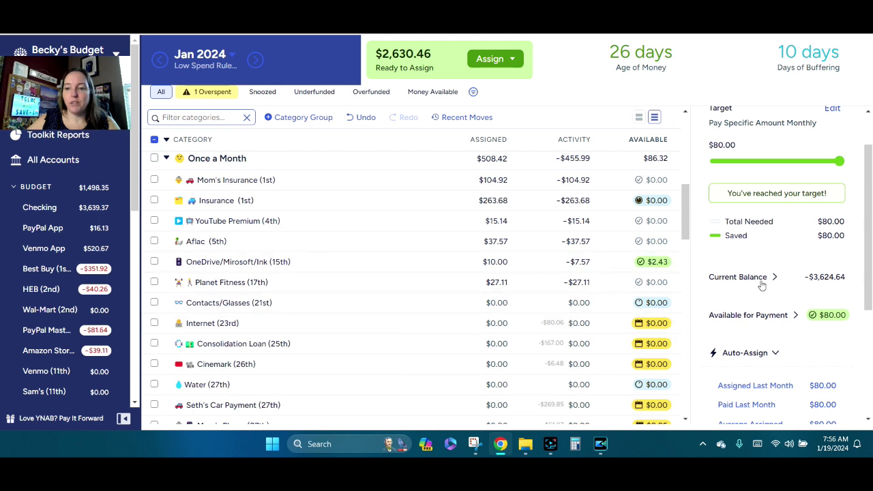
scroll(758, 308, "up", 1)
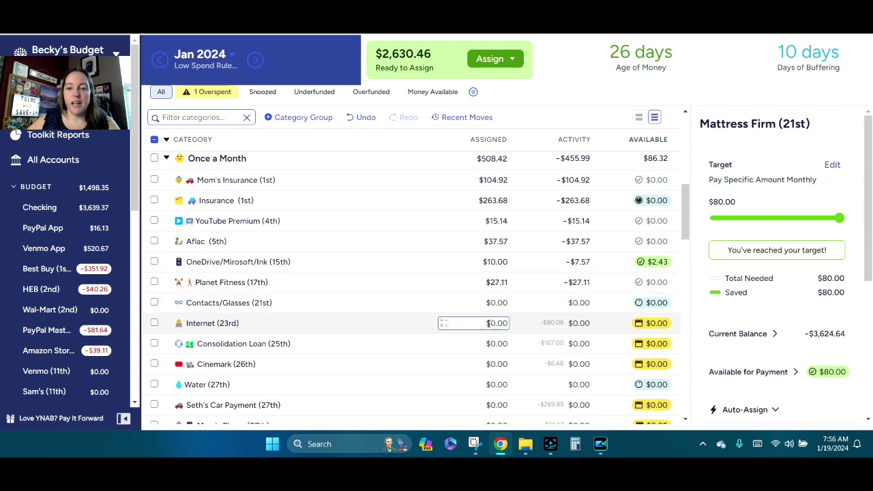
left_click(490, 324)
type("81.57")
key("Return")
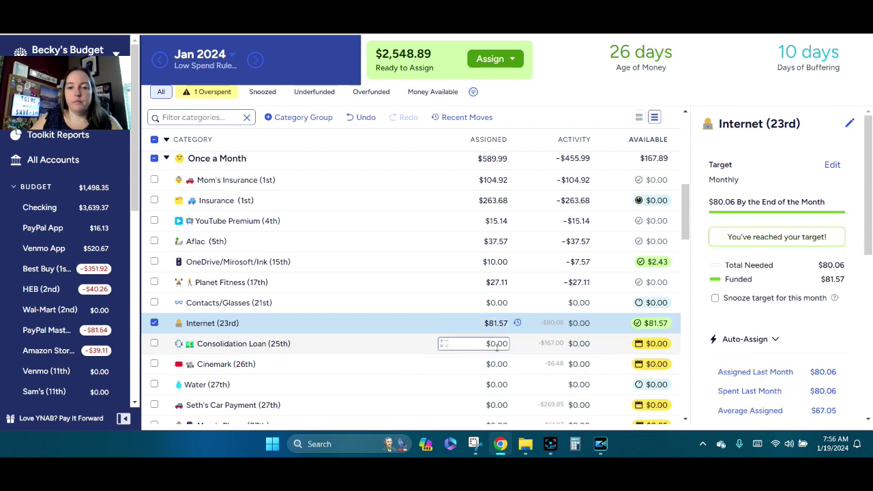
- Set the assigned amount for Consolidation Loan (25th) to $300
left_click(497, 344)
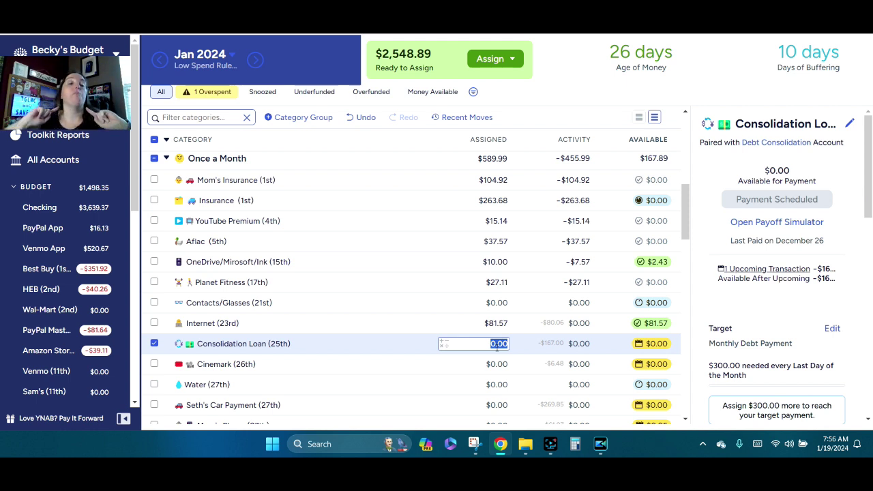
type("300")
key("Return")
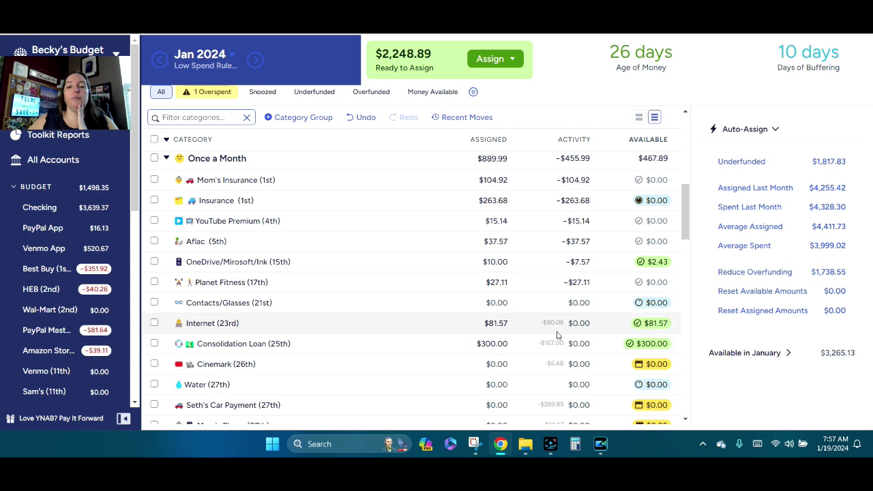
- Add $52 to the assigned amount for Emergency Fund in the No Touchy! group
scroll(569, 336, "down", 3)
scroll(577, 334, "down", 2)
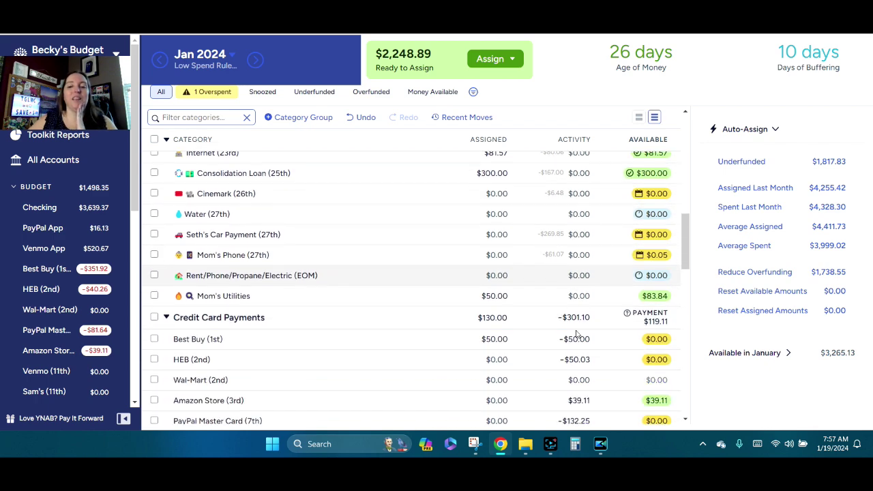
scroll(444, 338, "up", 3)
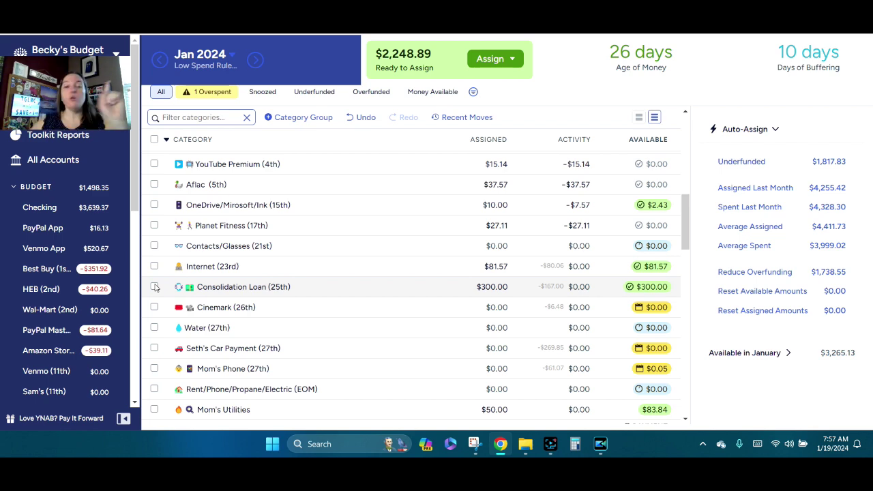
scroll(423, 287, "down", 10)
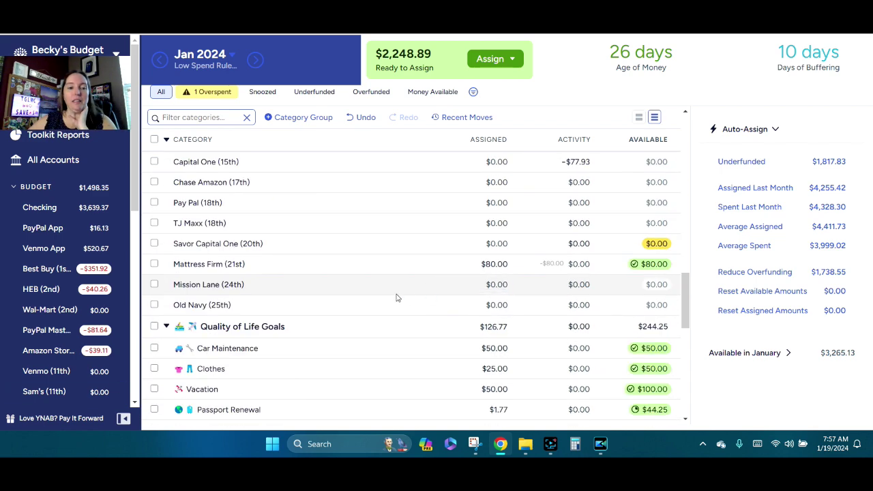
scroll(396, 298, "down", 8)
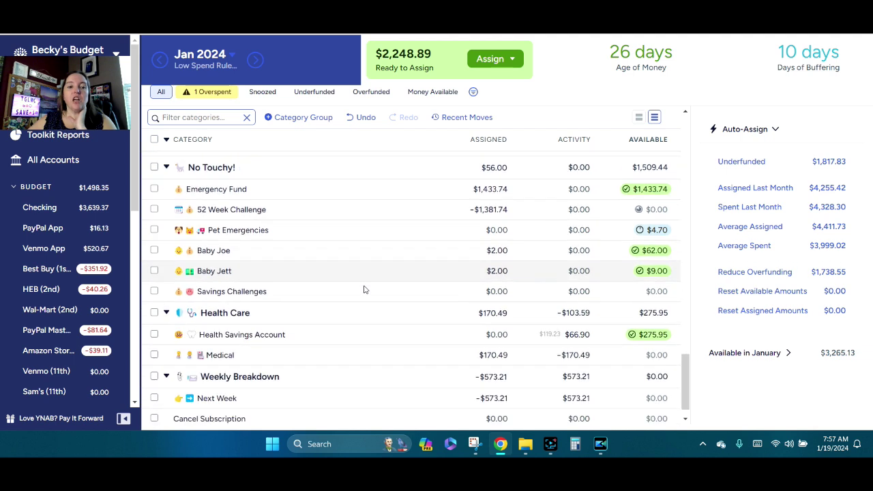
scroll(364, 290, "down", 1)
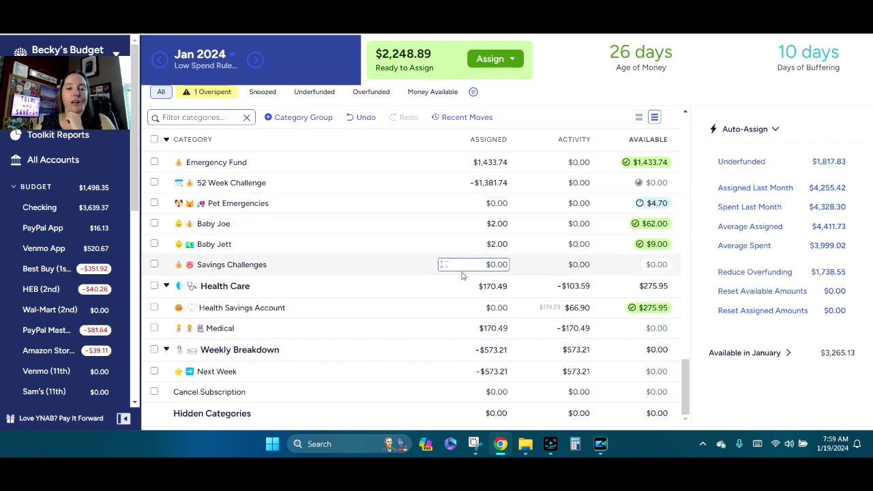
left_click(504, 157)
key("Right")
type("+52")
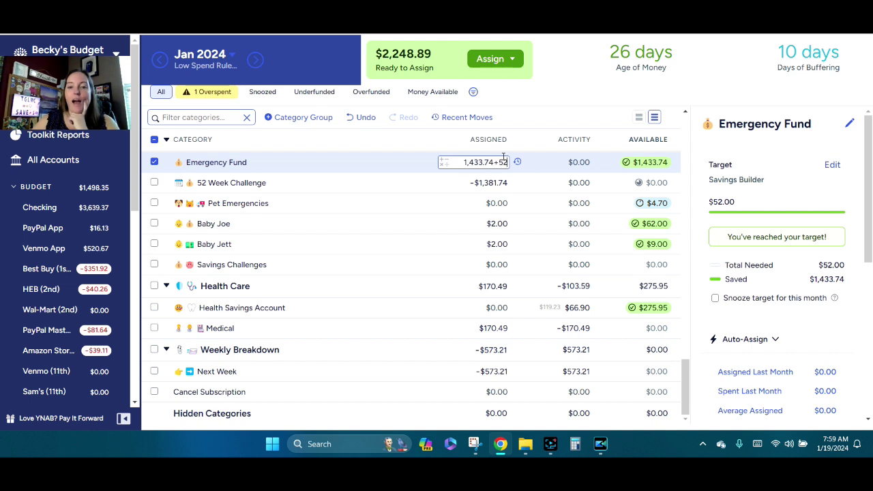
key("Return")
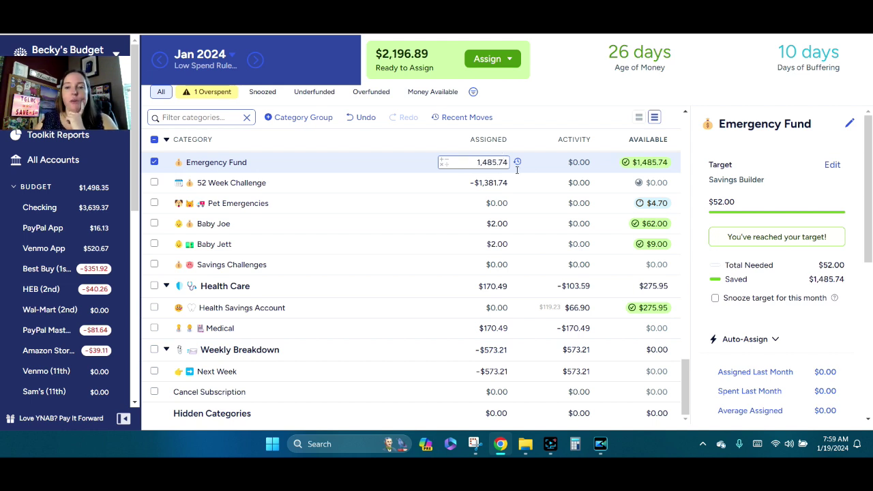
- Add $2 to the assigned amount of each of the two Baby categories in the No Touchy! group, and clear the selection
left_click(493, 224)
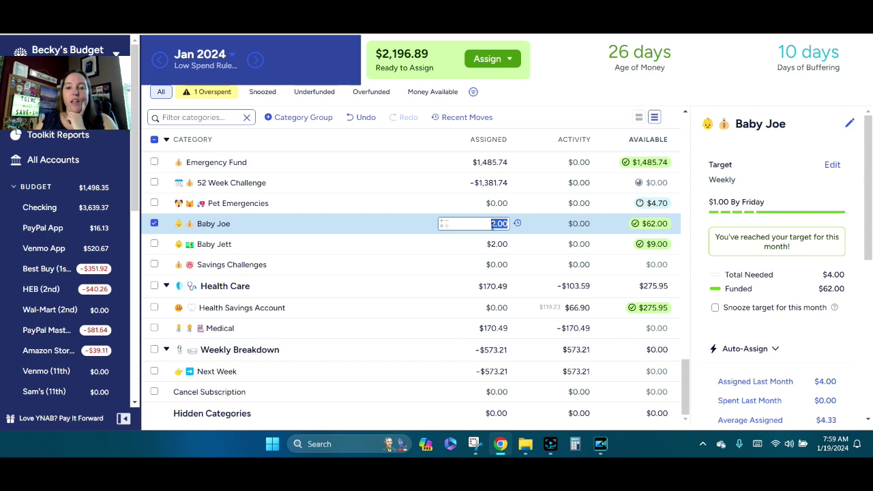
type("+2")
key("Return")
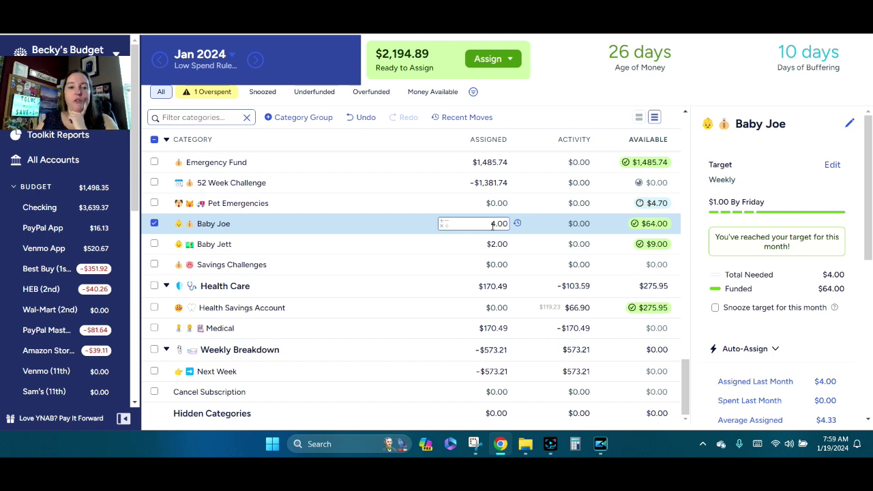
left_click(493, 245)
type("+2")
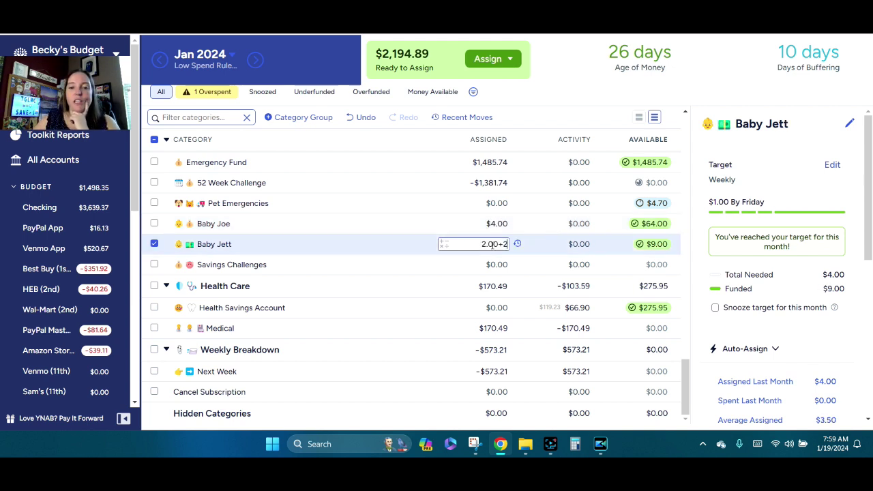
key("Return")
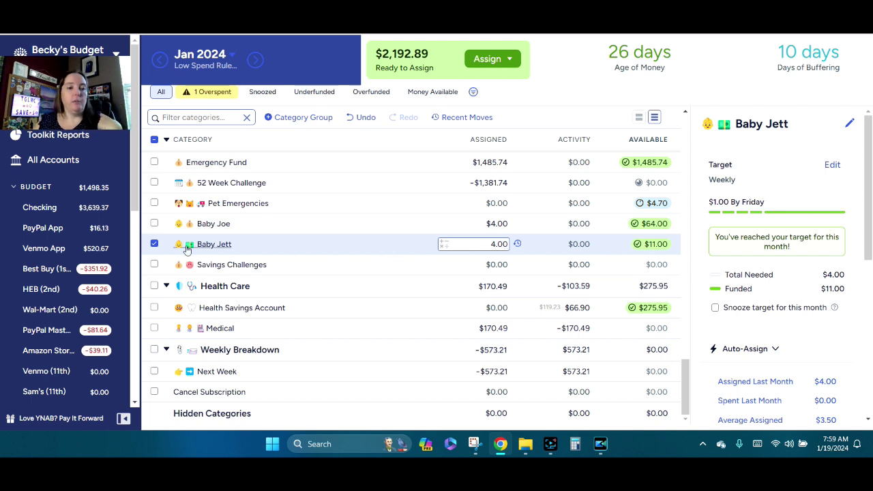
left_click(154, 244)
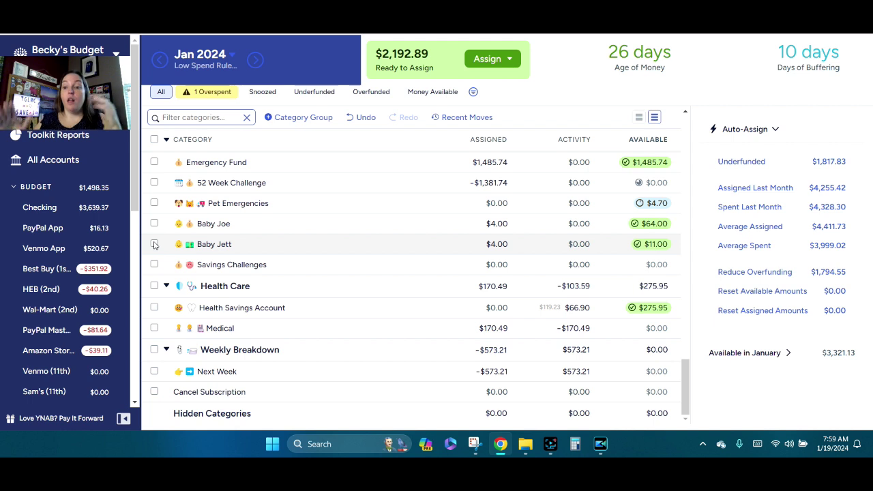